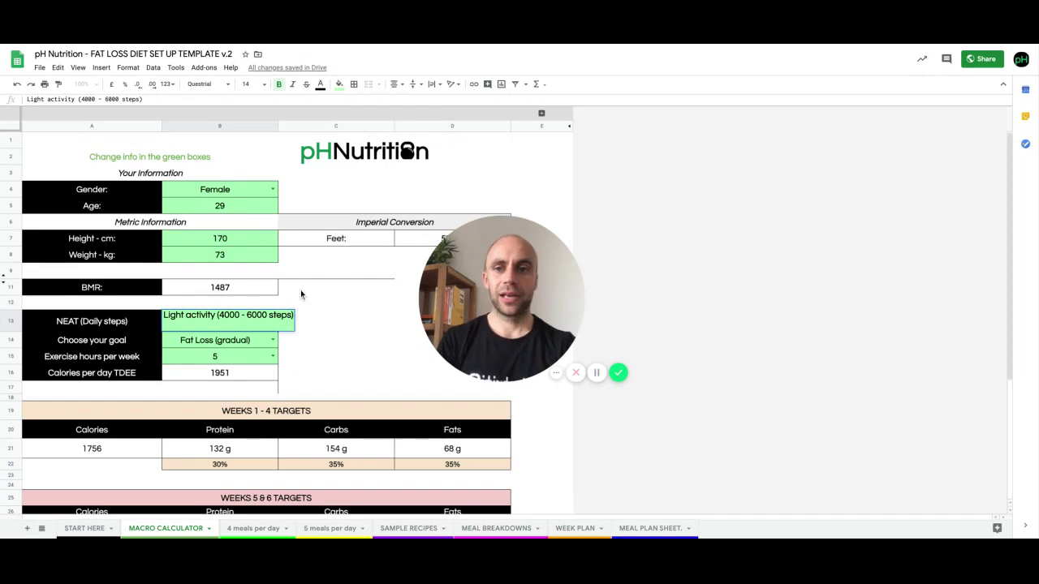
- Set daily steps (NEAT) in B13 to Moderate (6000 - 10000 steps)
{"action": "left_click", "coordinate": [345, 317]}
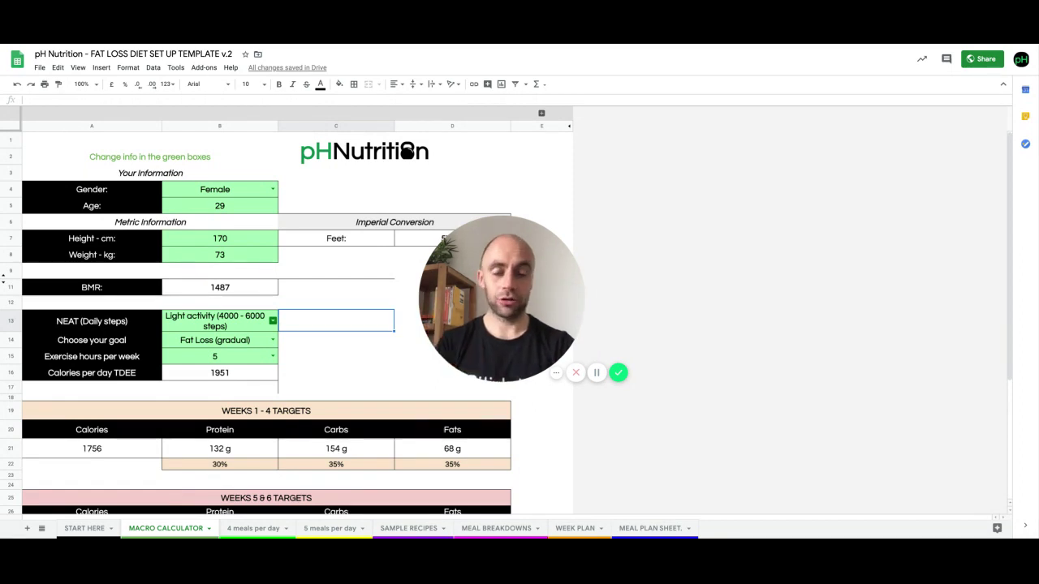
{"action": "left_click", "coordinate": [273, 321]}
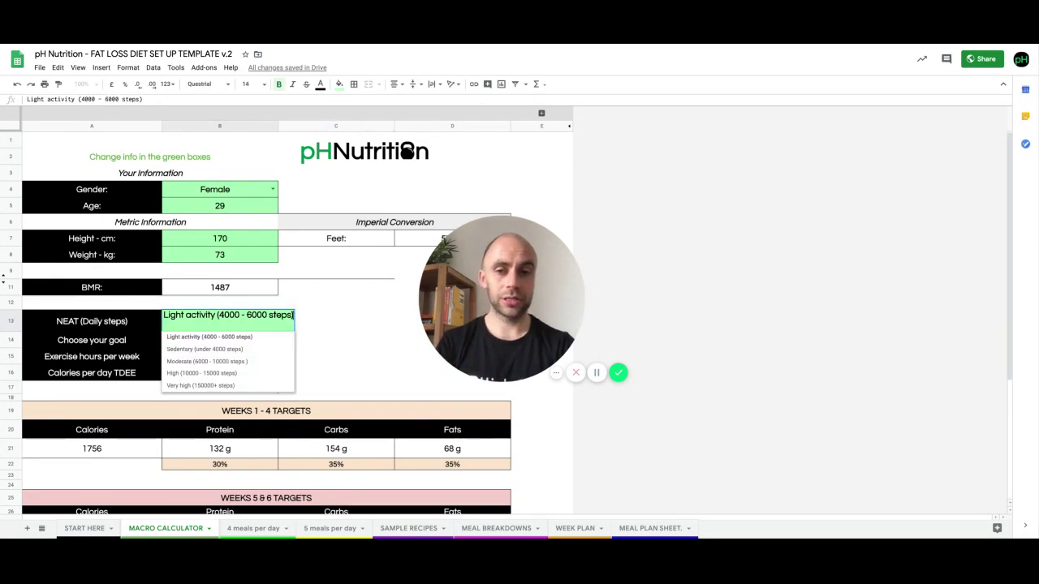
{"action": "left_click", "coordinate": [252, 361]}
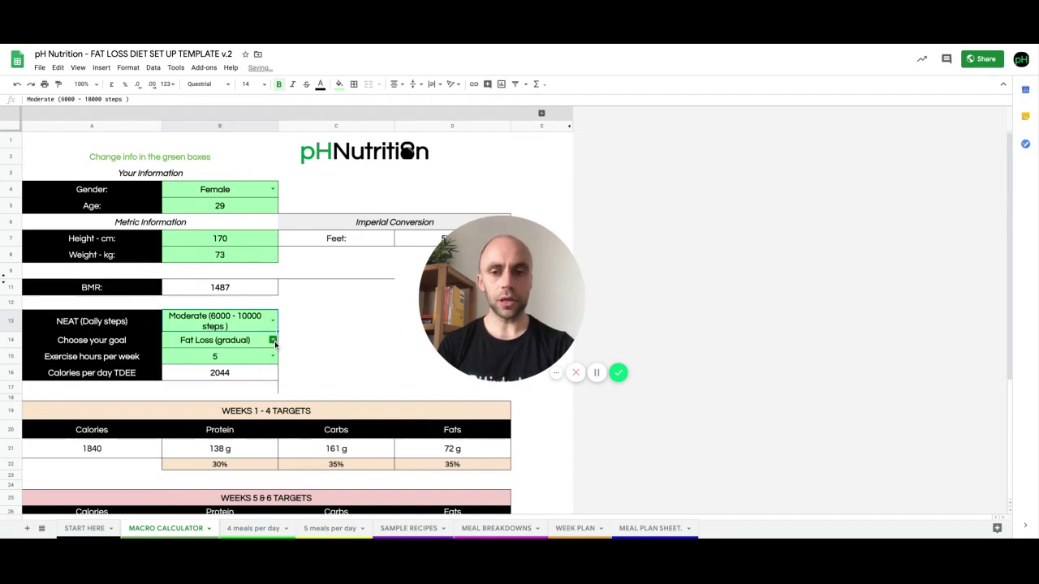
- Confirm the goal stays Fat Loss (gradual) and exercise hours stay at 5 per week
{"action": "left_click", "coordinate": [273, 342]}
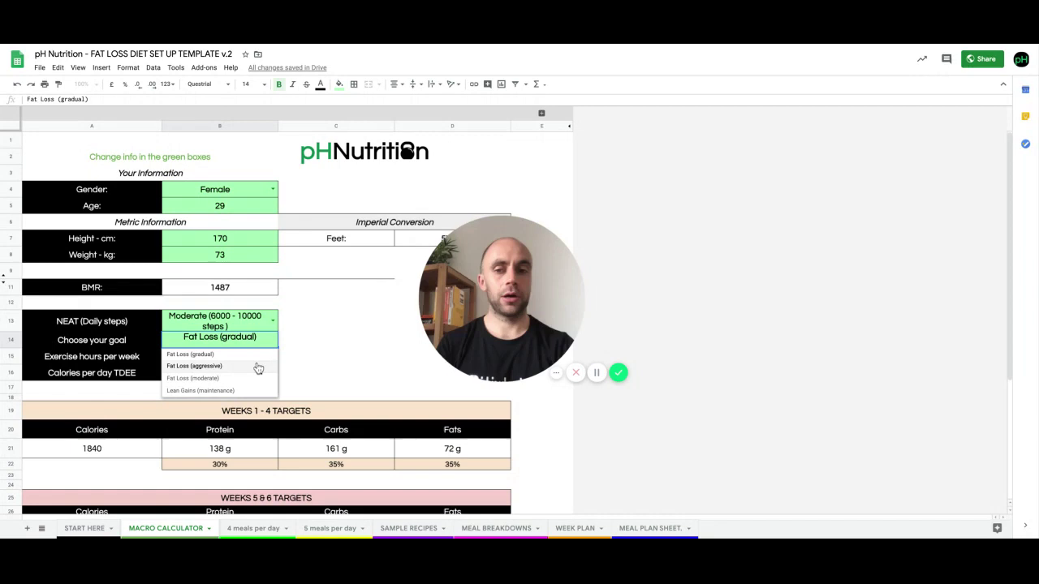
{"action": "left_click", "coordinate": [337, 325]}
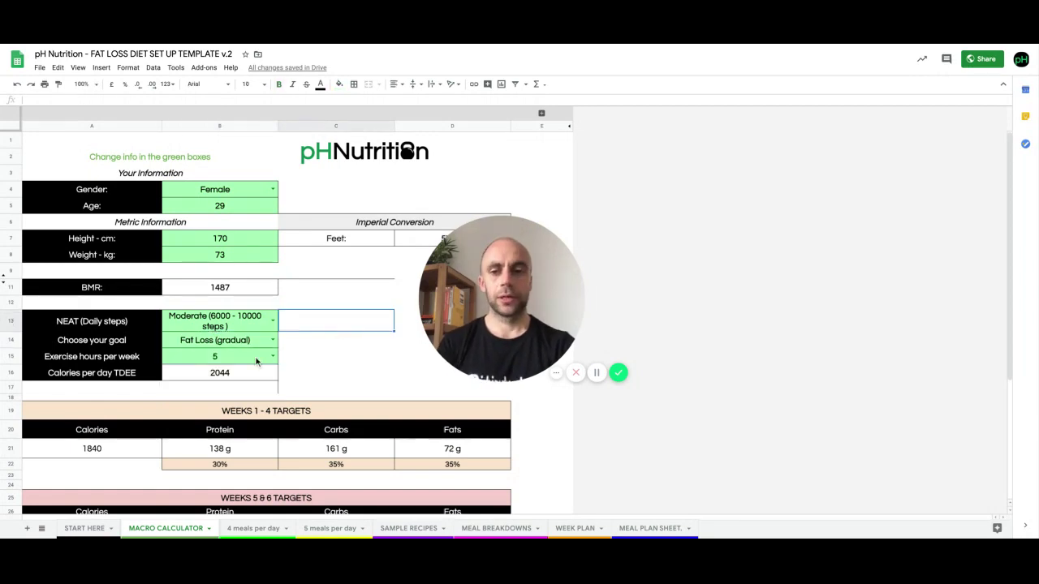
{"action": "scroll", "coordinate": [260, 357], "scroll_direction": "down", "scroll_amount": 1}
{"action": "left_click", "coordinate": [273, 340]}
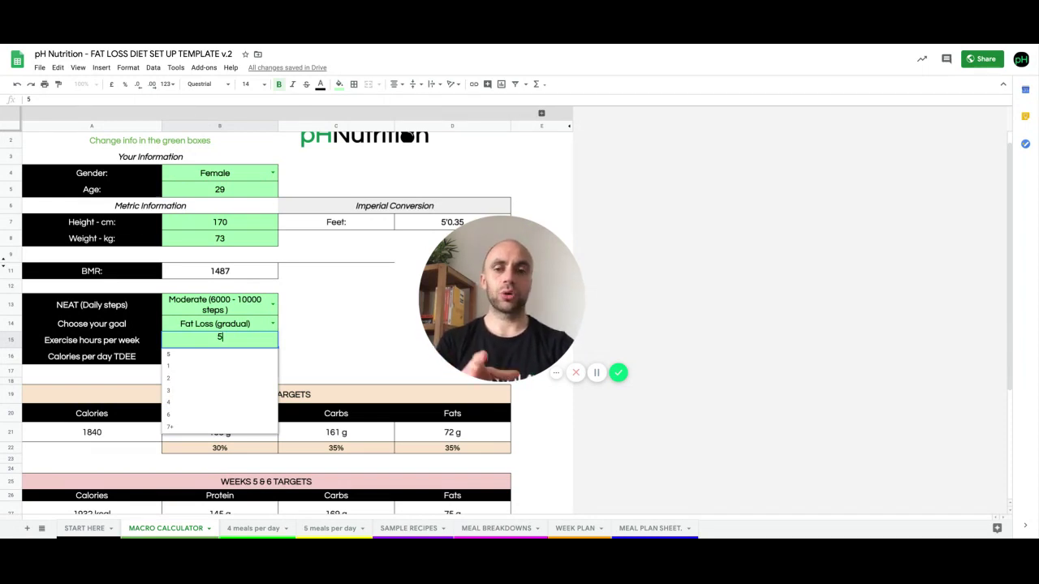
{"action": "left_click", "coordinate": [366, 323]}
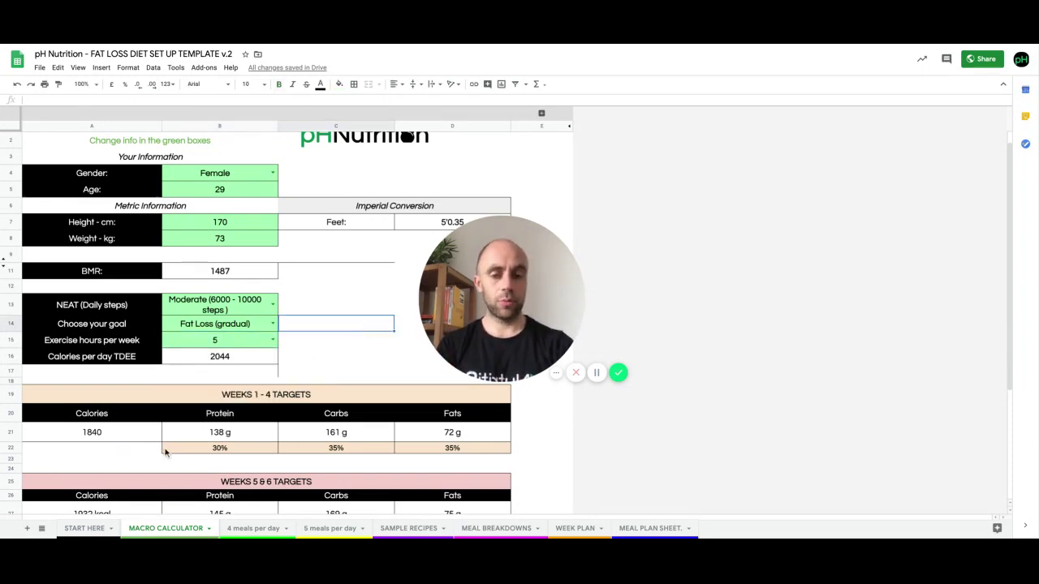
{"action": "scroll", "coordinate": [241, 406], "scroll_direction": "down", "scroll_amount": 1}
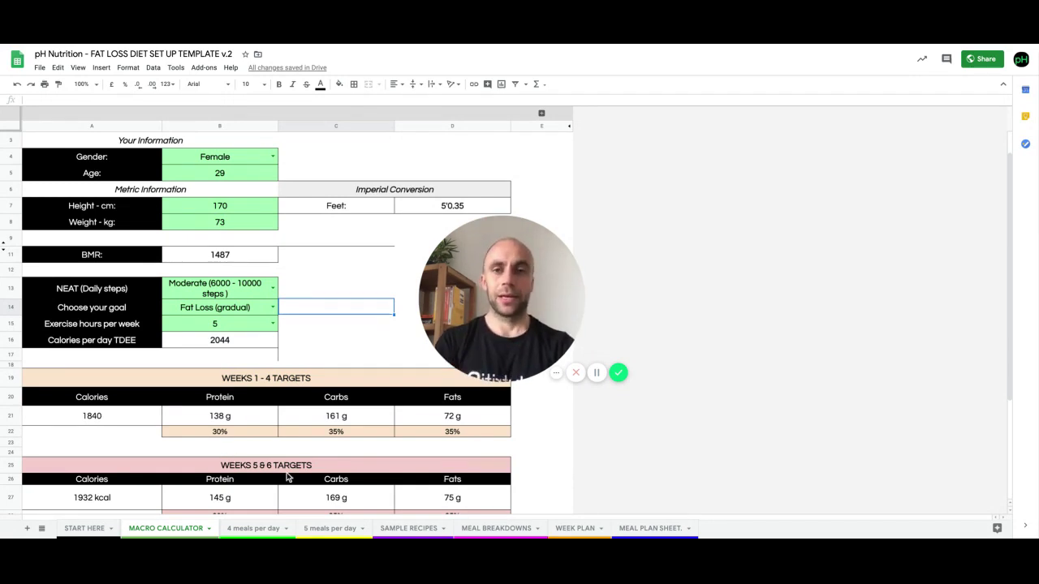
- Set the 4 meals per day sheet's daily calories in B6 to 1840 kcal
{"action": "left_click", "coordinate": [253, 528]}
{"action": "left_click", "coordinate": [154, 205]}
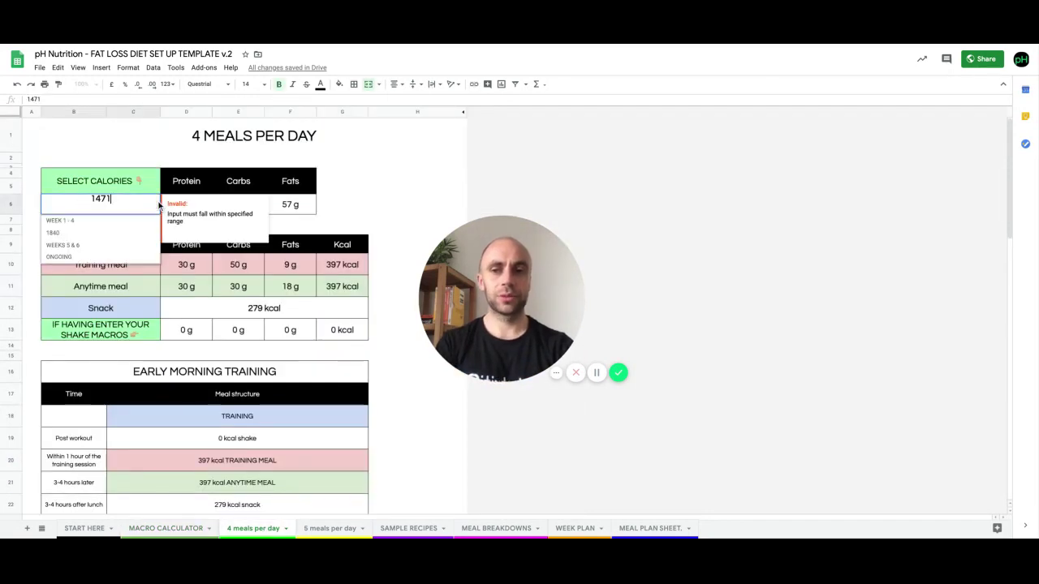
{"action": "left_click", "coordinate": [89, 233]}
{"action": "left_click", "coordinate": [341, 202]}
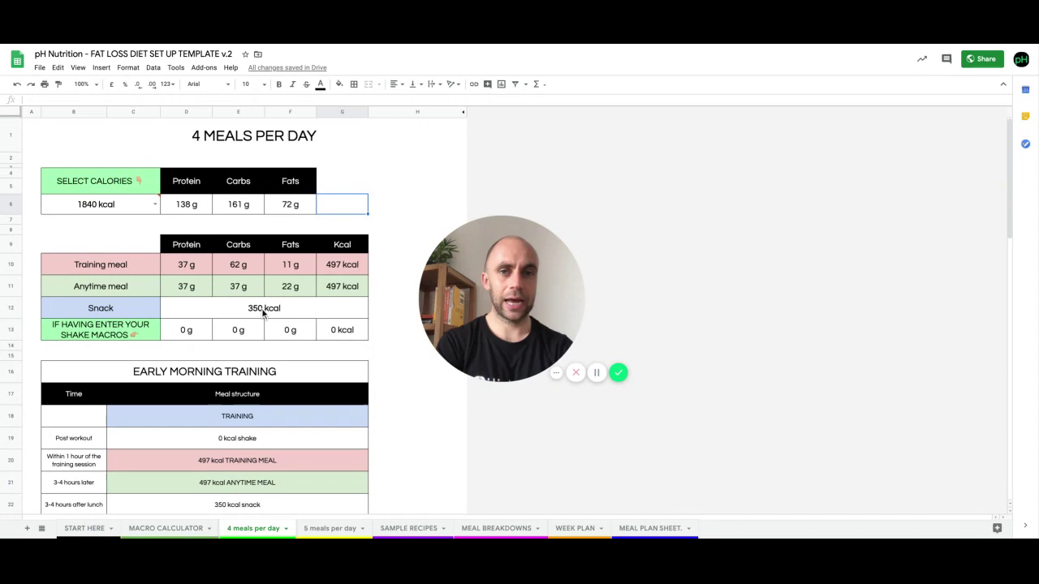
- Enter 20 g protein for the shake in D13, then scroll down to the meal schedules
{"action": "left_click", "coordinate": [196, 333]}
{"action": "type", "text": "20"}
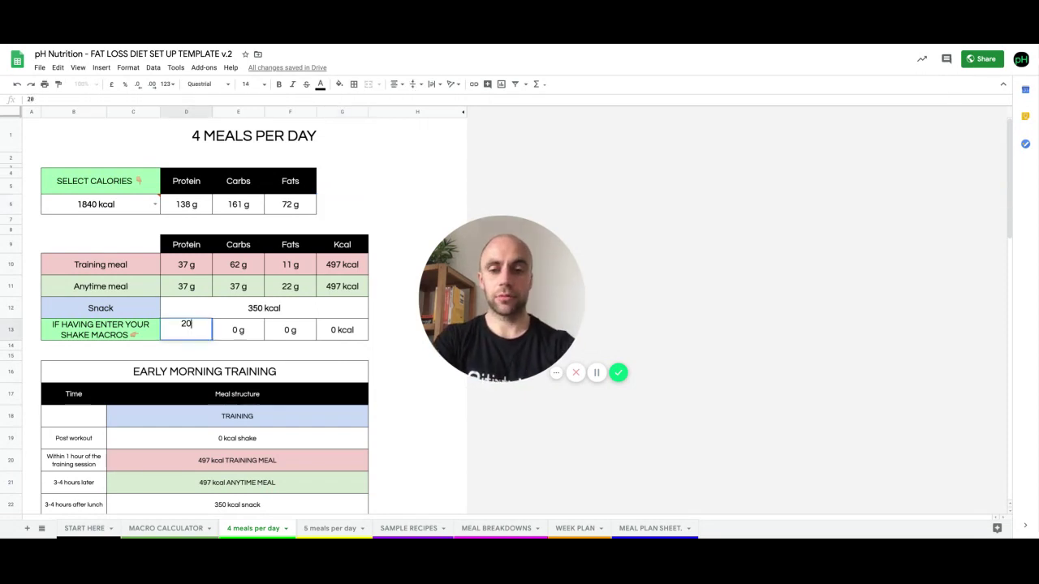
{"action": "left_click", "coordinate": [378, 243]}
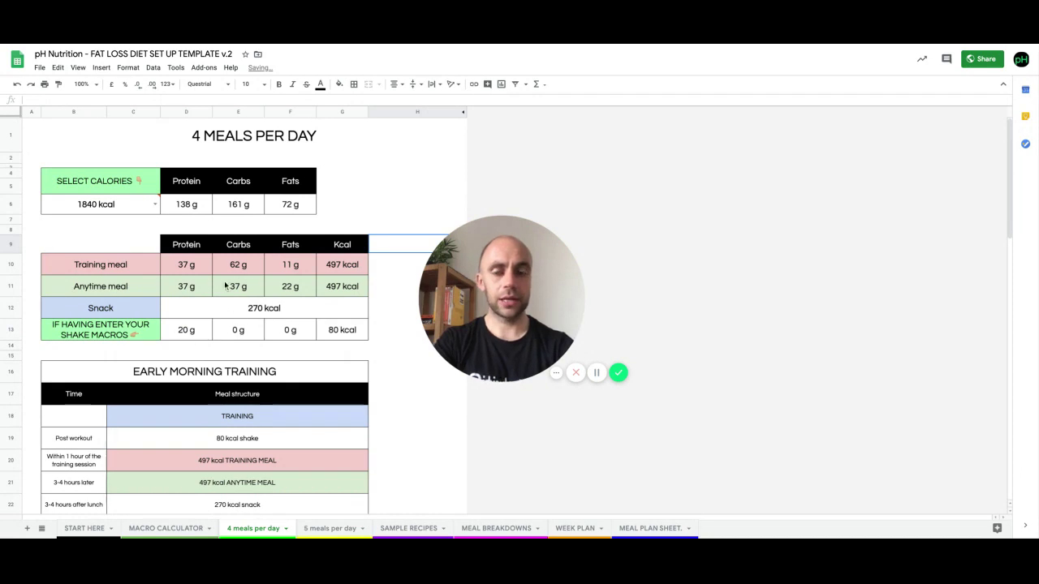
{"action": "scroll", "coordinate": [275, 323], "scroll_direction": "down", "scroll_amount": 3}
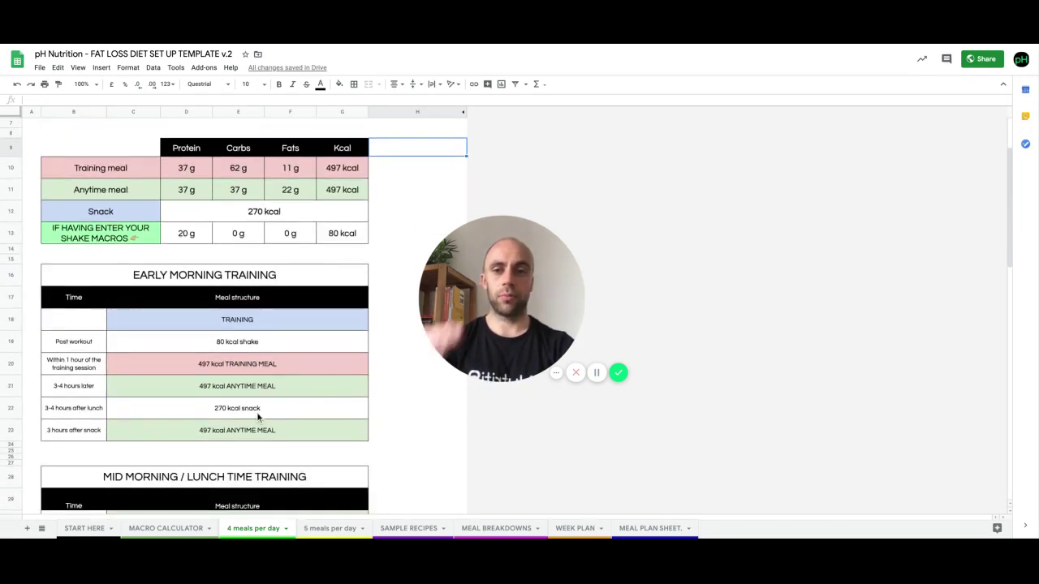
{"action": "scroll", "coordinate": [258, 416], "scroll_direction": "down", "scroll_amount": 1}
{"action": "scroll", "coordinate": [243, 325], "scroll_direction": "down", "scroll_amount": 4}
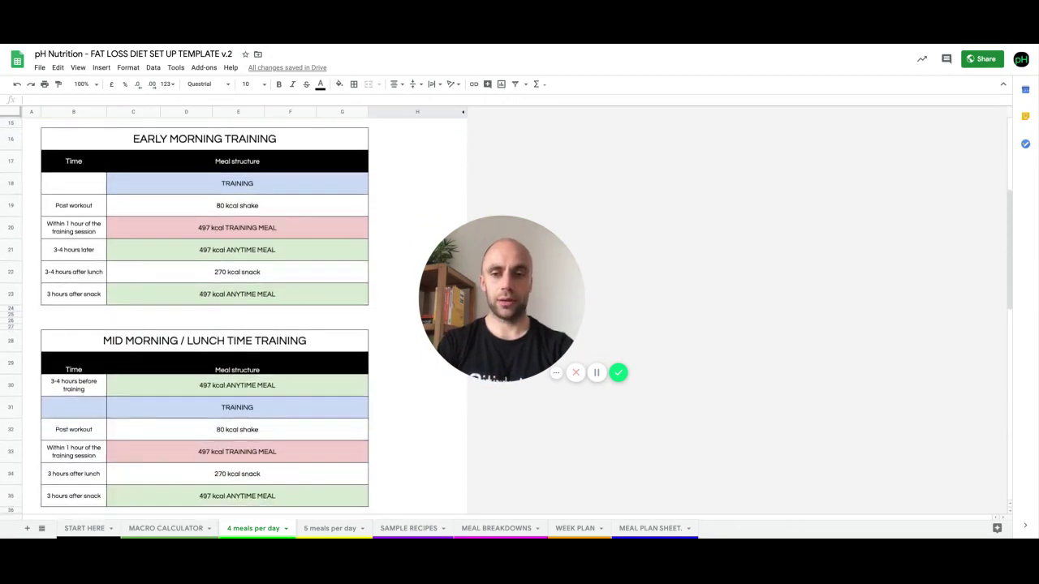
- Review the SAMPLE RECIPES breakfasts, selecting the blueberry overnight oats ingredient amounts
{"action": "left_click", "coordinate": [401, 528]}
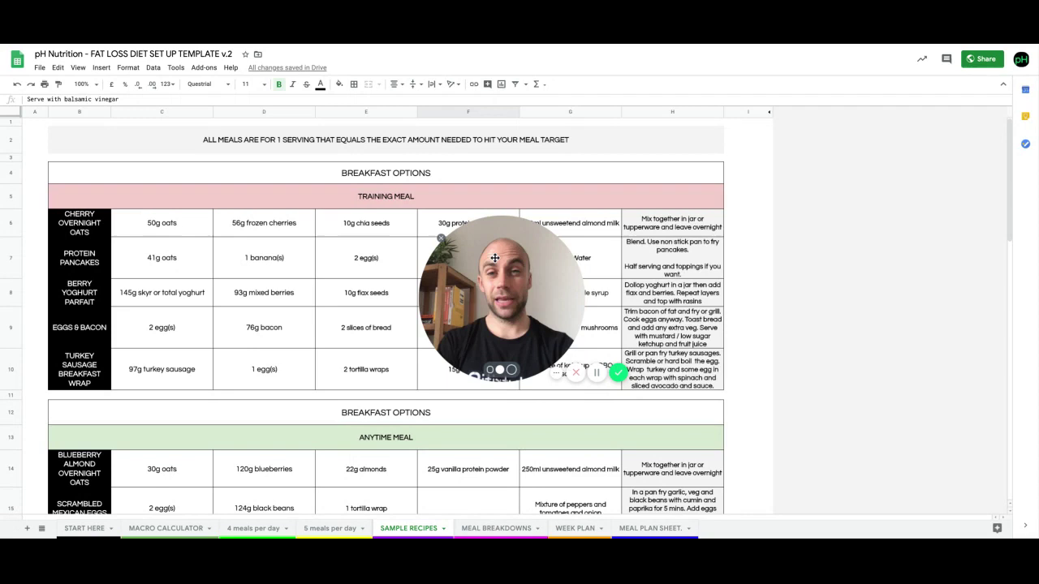
{"action": "left_click_drag", "start_coordinate": [494, 258], "coordinate": [754, 320]}
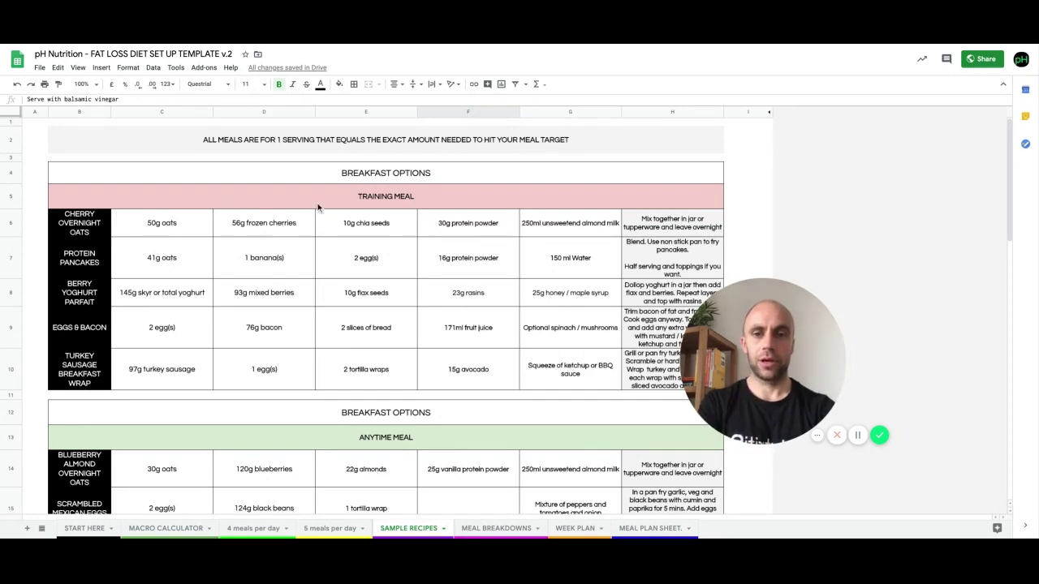
{"action": "left_click", "coordinate": [344, 202]}
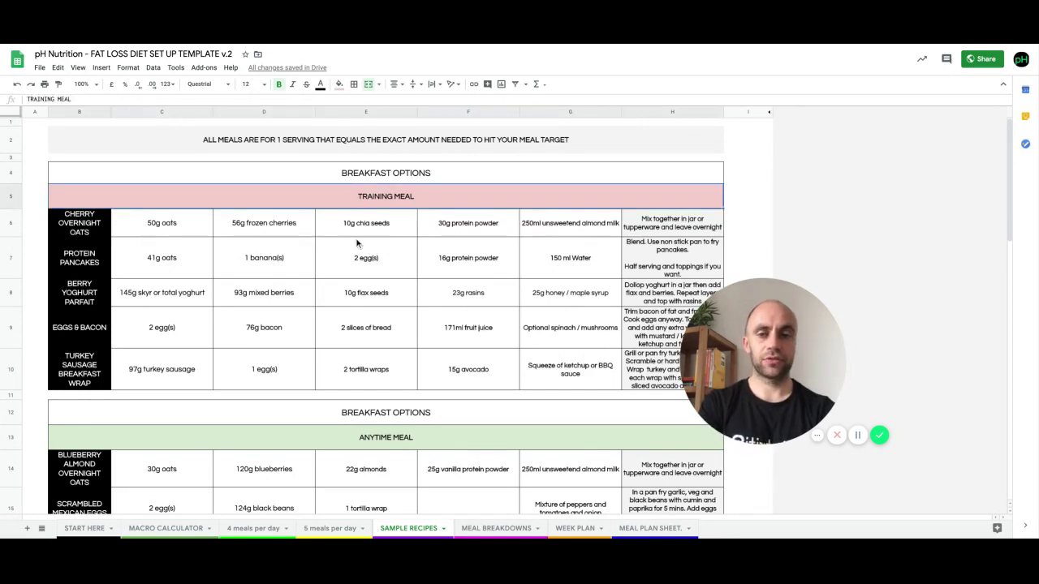
{"action": "scroll", "coordinate": [357, 243], "scroll_direction": "down", "scroll_amount": 3}
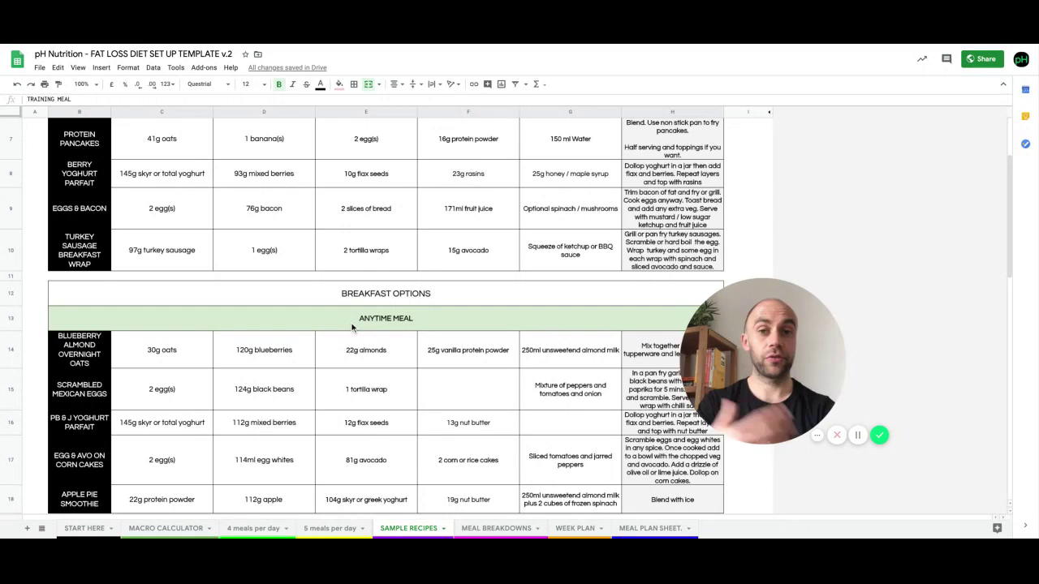
{"action": "left_click", "coordinate": [162, 352]}
{"action": "key", "text": "shift+Right"}
{"action": "key", "text": "shift+Right"}
{"action": "key", "text": "shift+Right"}
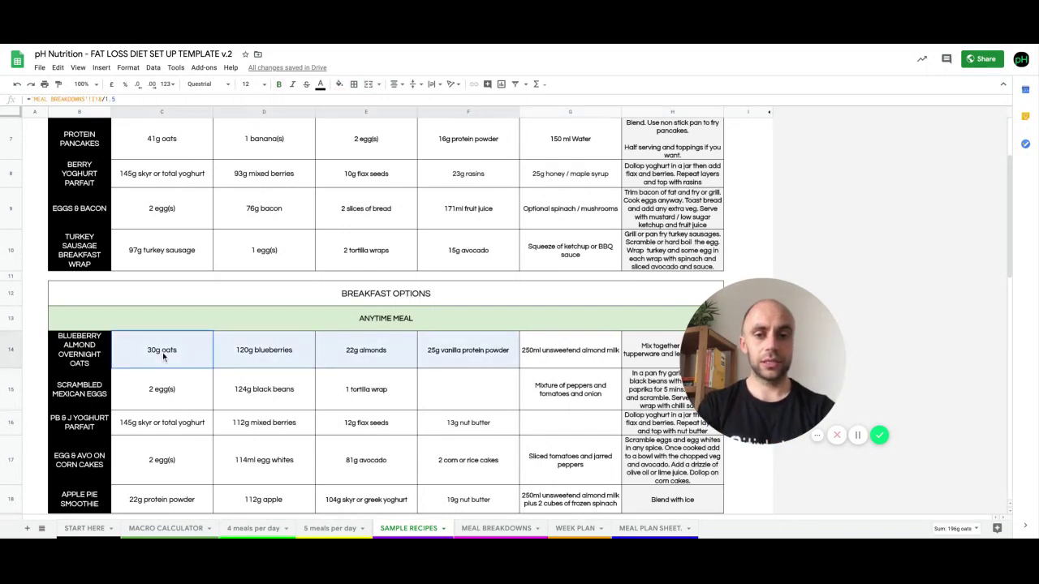
- Highlight the training meal macros on 4 meals per day, then return to SAMPLE RECIPES
{"action": "left_click", "coordinate": [253, 528]}
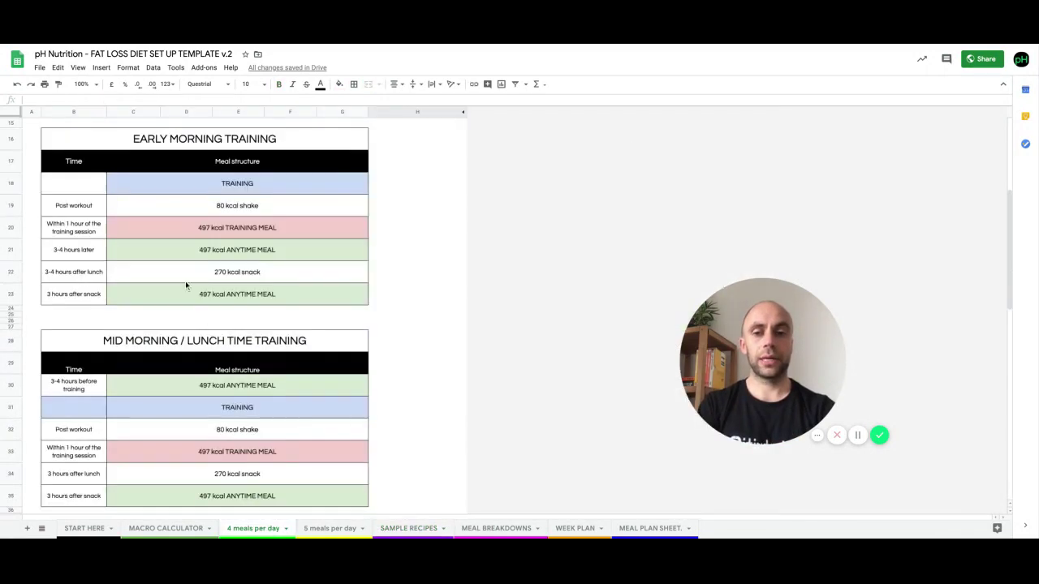
{"action": "scroll", "coordinate": [194, 365], "scroll_direction": "up", "scroll_amount": 5}
{"action": "left_click", "coordinate": [186, 265]}
{"action": "key", "text": "shift+Right"}
{"action": "key", "text": "shift+Right"}
{"action": "key", "text": "shift+Right"}
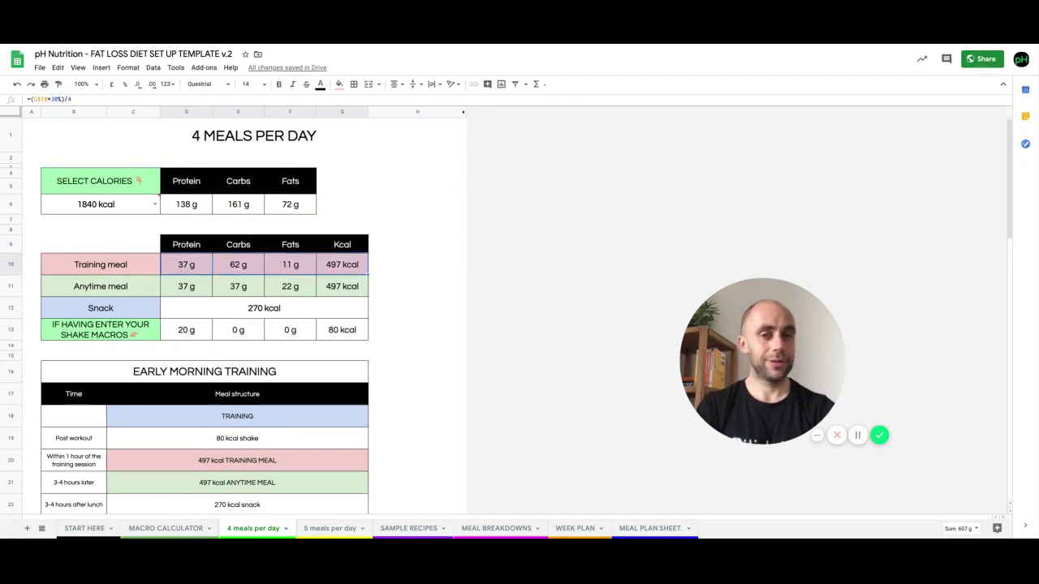
{"action": "left_click", "coordinate": [413, 528]}
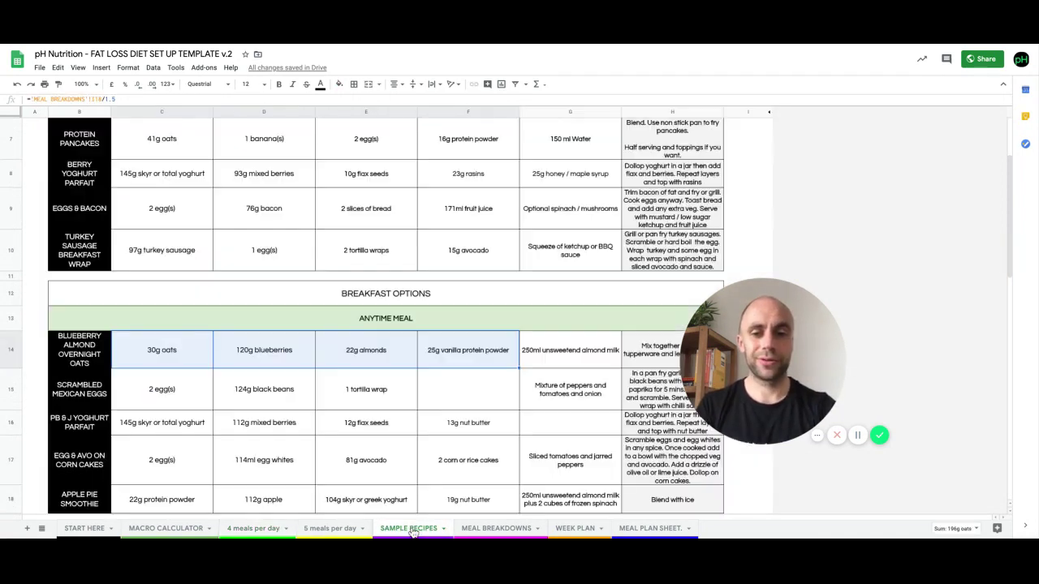
- Scroll down to the anytime main meals like tuna nicoise salad and chicken buddha bowl
{"action": "scroll", "coordinate": [299, 313], "scroll_direction": "down", "scroll_amount": 3}
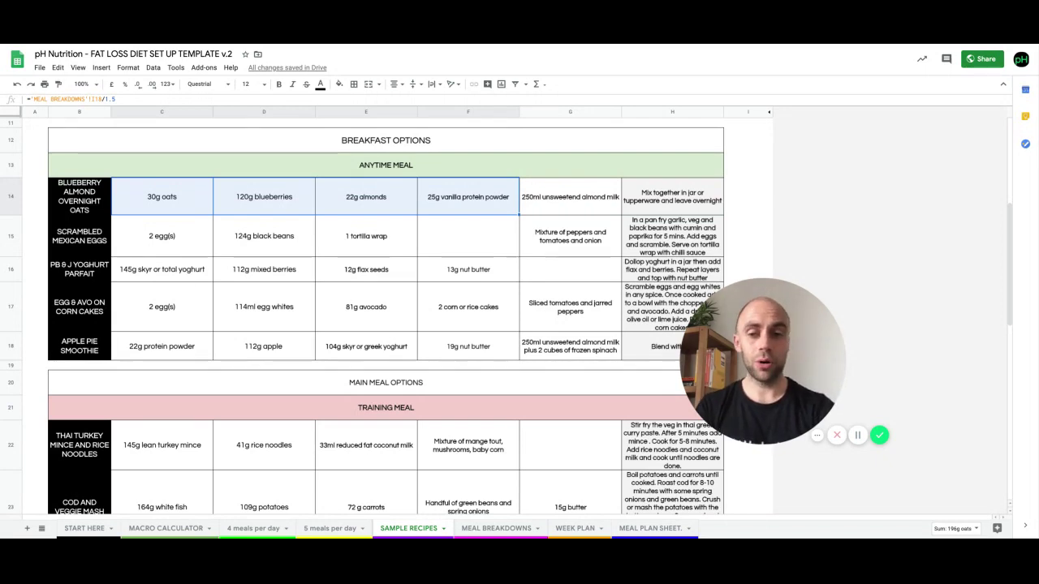
{"action": "scroll", "coordinate": [195, 278], "scroll_direction": "down", "scroll_amount": 1}
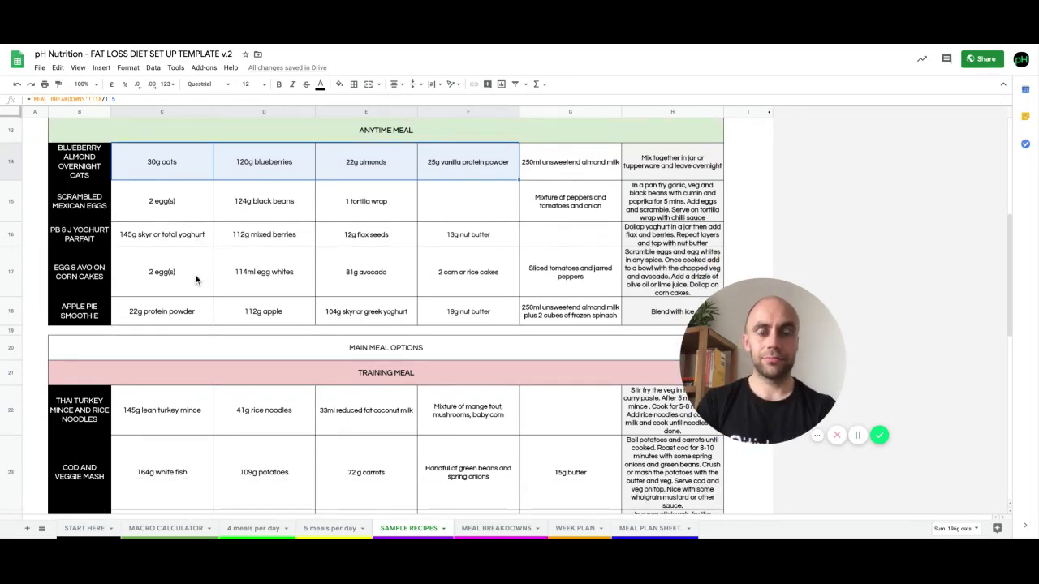
{"action": "scroll", "coordinate": [229, 231], "scroll_direction": "down", "scroll_amount": 4}
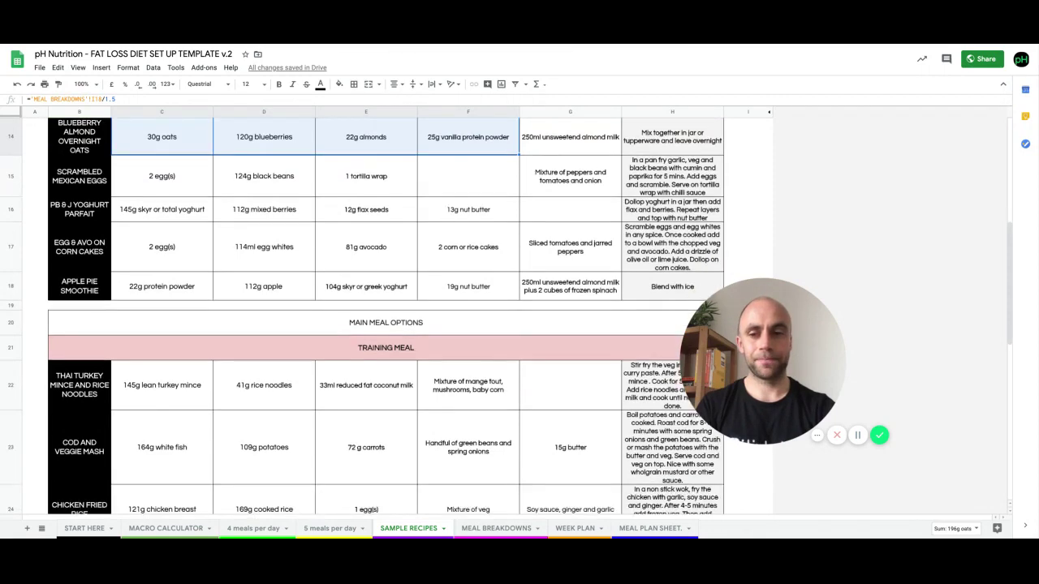
{"action": "scroll", "coordinate": [274, 260], "scroll_direction": "down", "scroll_amount": 12}
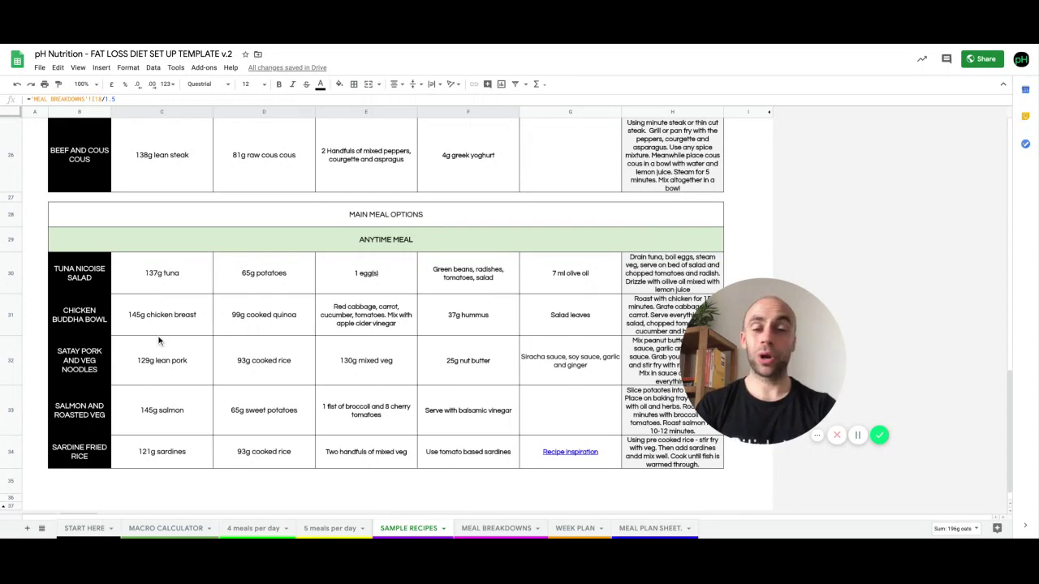
- Check the 62 g training meal carbs target in E10, then open MEAL BREAKDOWNS
{"action": "left_click", "coordinate": [247, 530]}
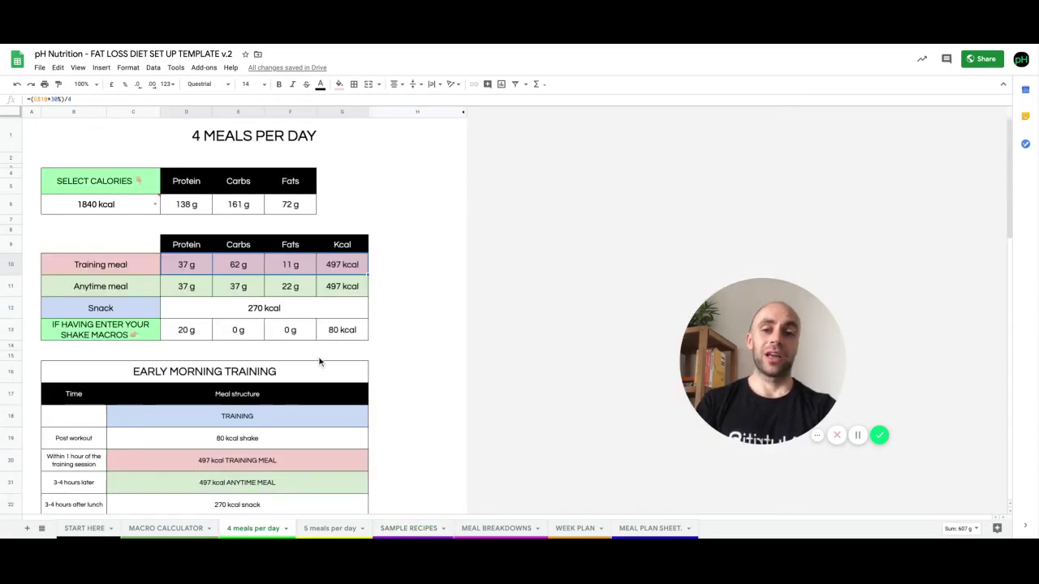
{"action": "left_click", "coordinate": [221, 275]}
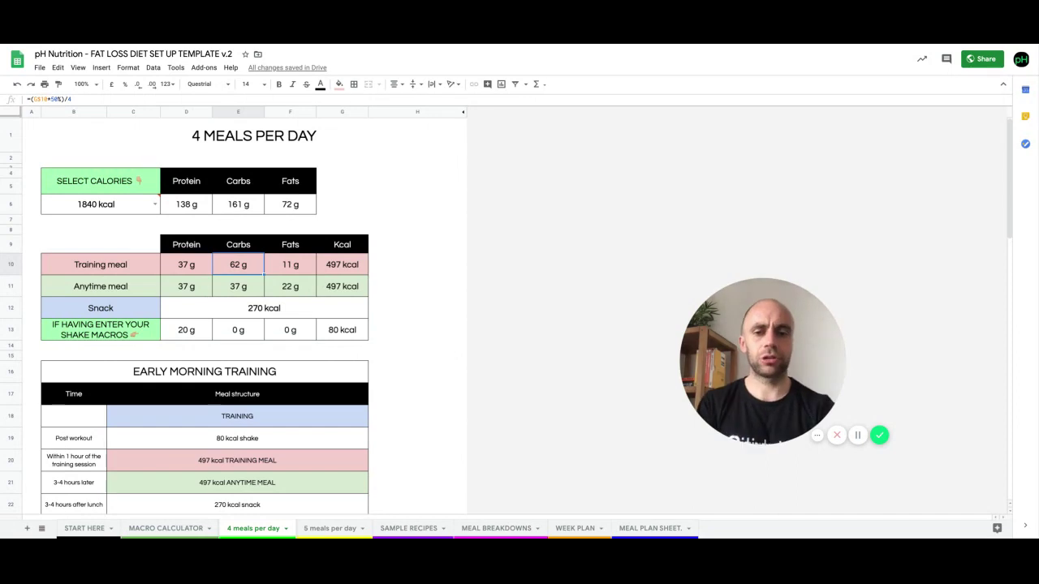
{"action": "left_click", "coordinate": [487, 528]}
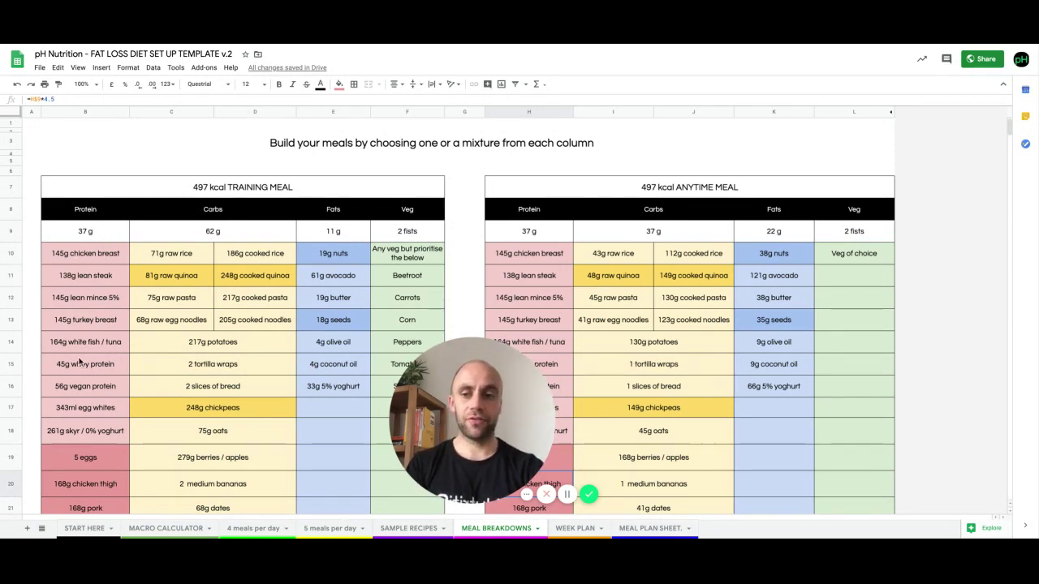
- Inspect portion formulas for chicken, white fish/tuna, egg noodles and cooked rice, highlighting the 497 kcal table
{"action": "left_click", "coordinate": [89, 268]}
{"action": "left_click", "coordinate": [95, 295]}
{"action": "left_click", "coordinate": [99, 345]}
{"action": "left_click", "coordinate": [167, 321]}
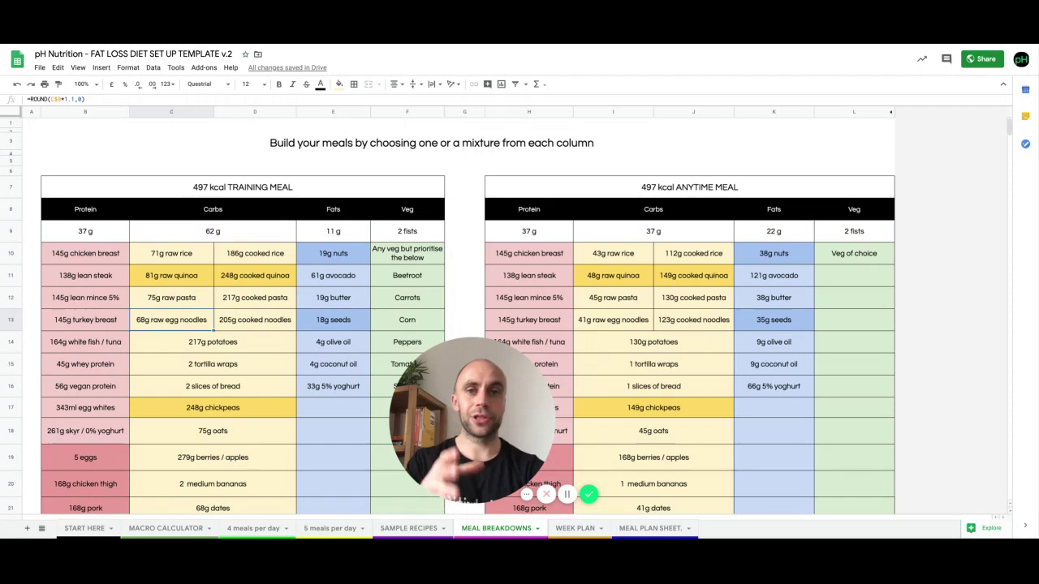
{"action": "left_click", "coordinate": [111, 258]}
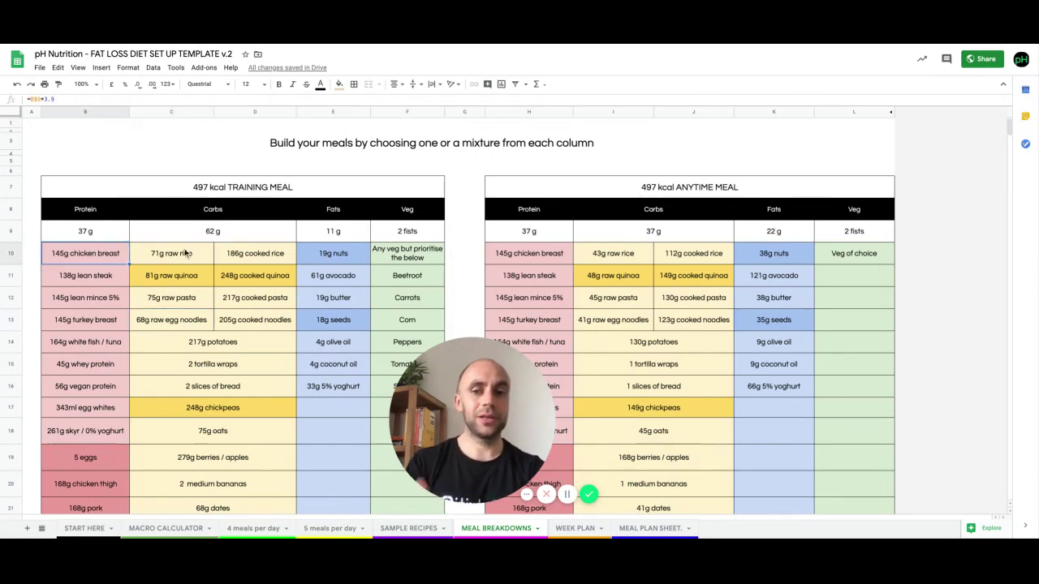
{"action": "left_click", "coordinate": [254, 257]}
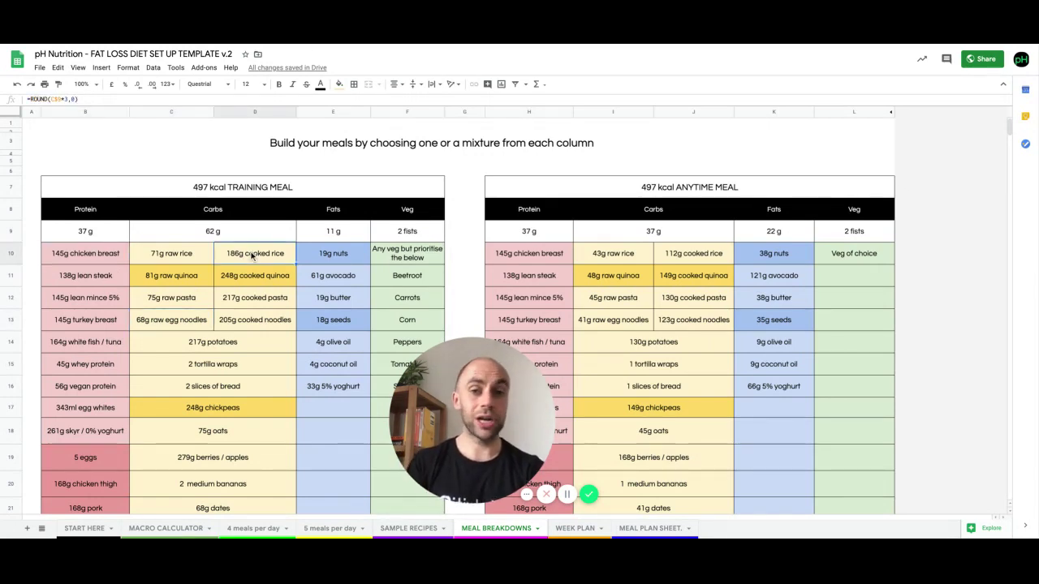
{"action": "left_click", "coordinate": [701, 258]}
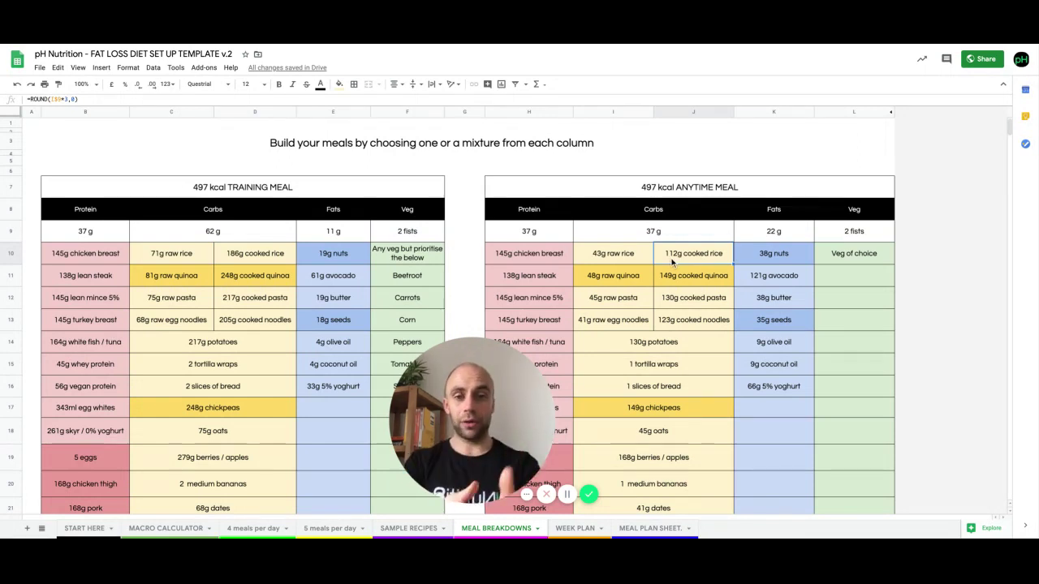
{"action": "left_click_drag", "start_coordinate": [548, 235], "coordinate": [732, 182]}
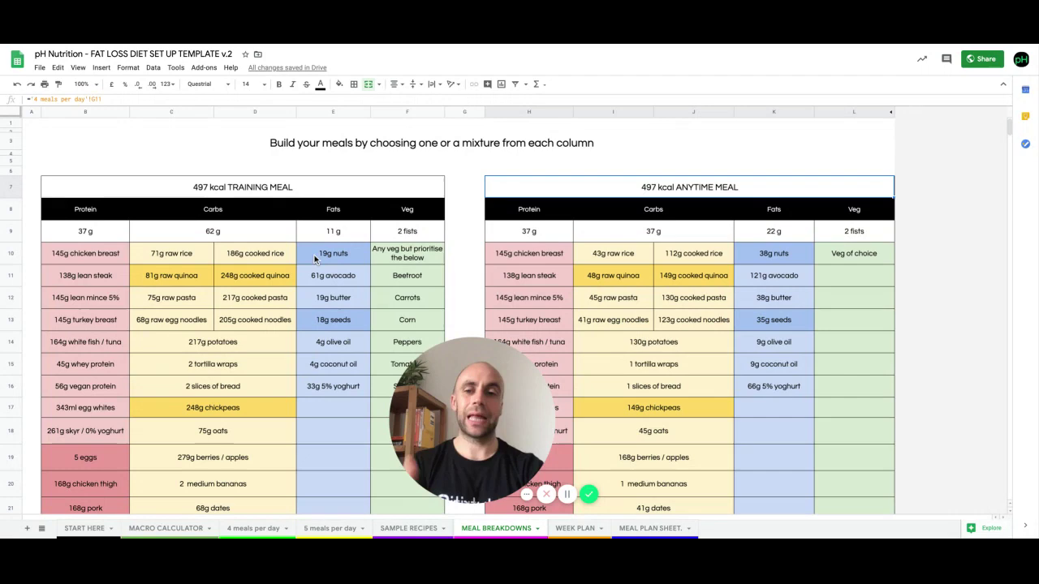
{"action": "scroll", "coordinate": [93, 430], "scroll_direction": "down", "scroll_amount": 3}
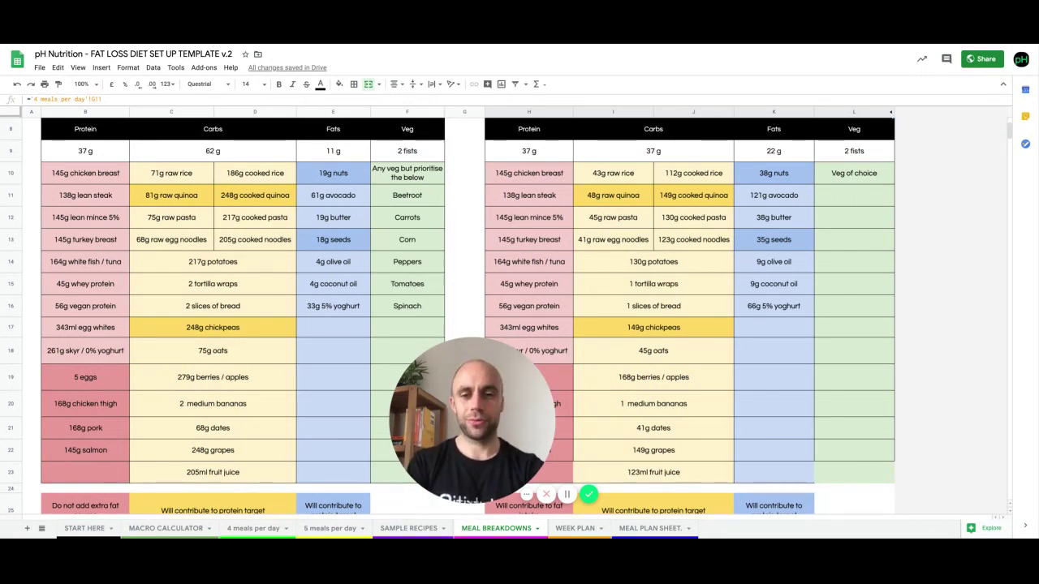
- View the WEEK PLAN schedule, then open the MEAL PLAN SHEET
{"action": "left_click", "coordinate": [576, 528]}
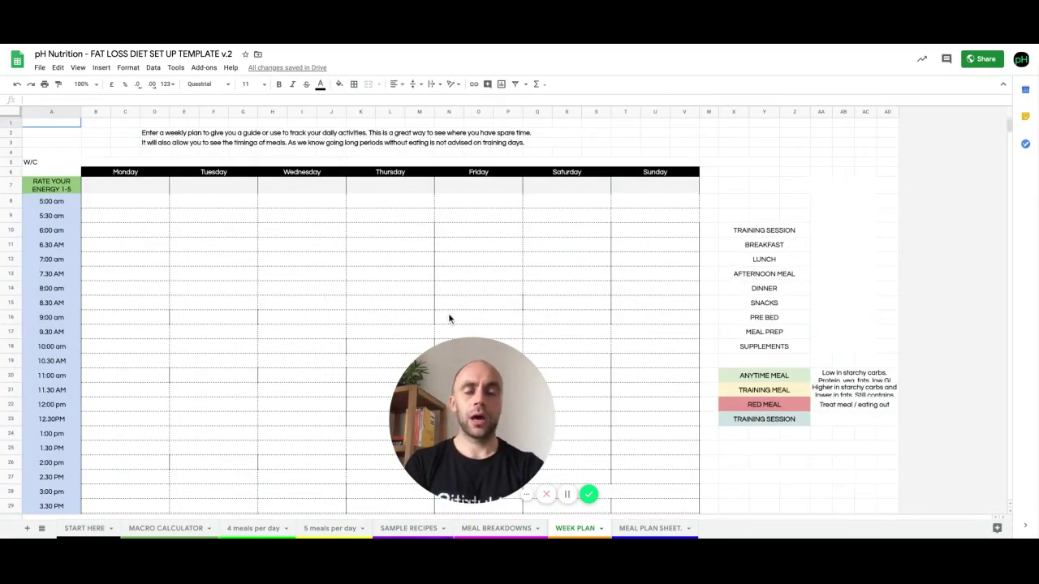
{"action": "left_click", "coordinate": [651, 528]}
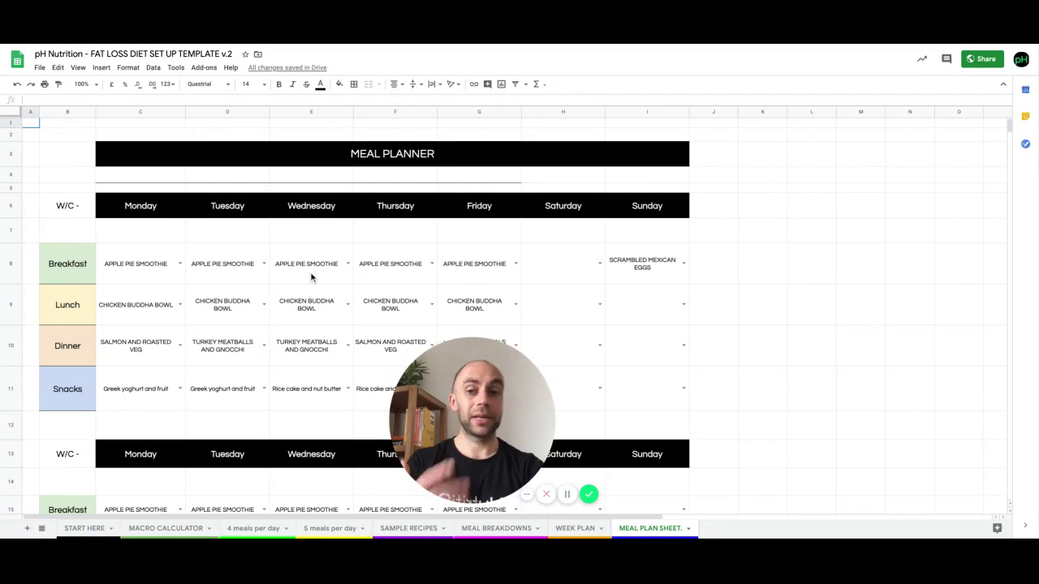
- Pick PROTEIN PANCAKES for Monday's breakfast and BERRY YOGHURT PARFAIT for Tuesday's, undoing a stray copy
{"action": "left_click", "coordinate": [180, 264]}
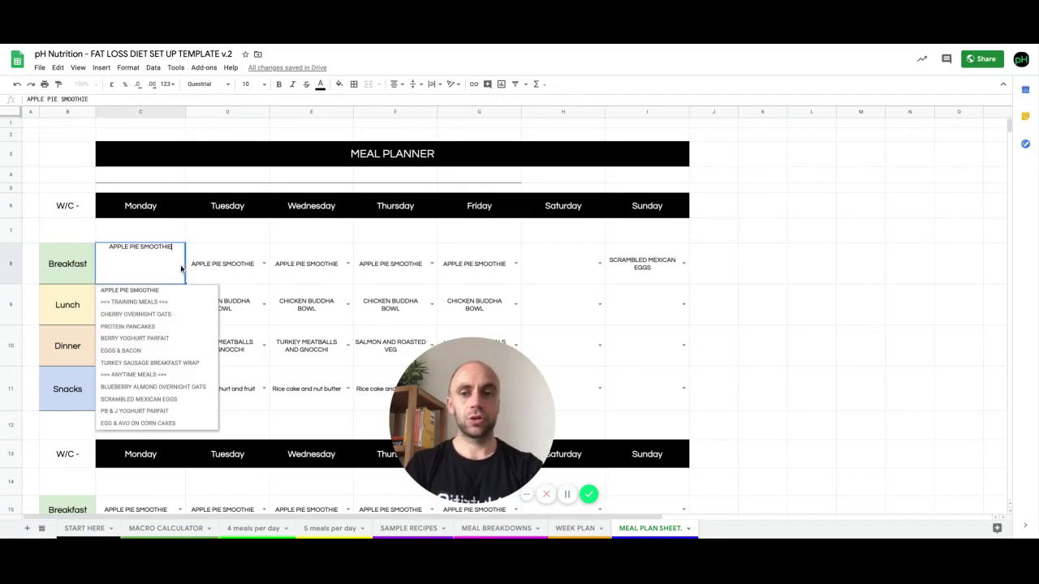
{"action": "left_click", "coordinate": [130, 327]}
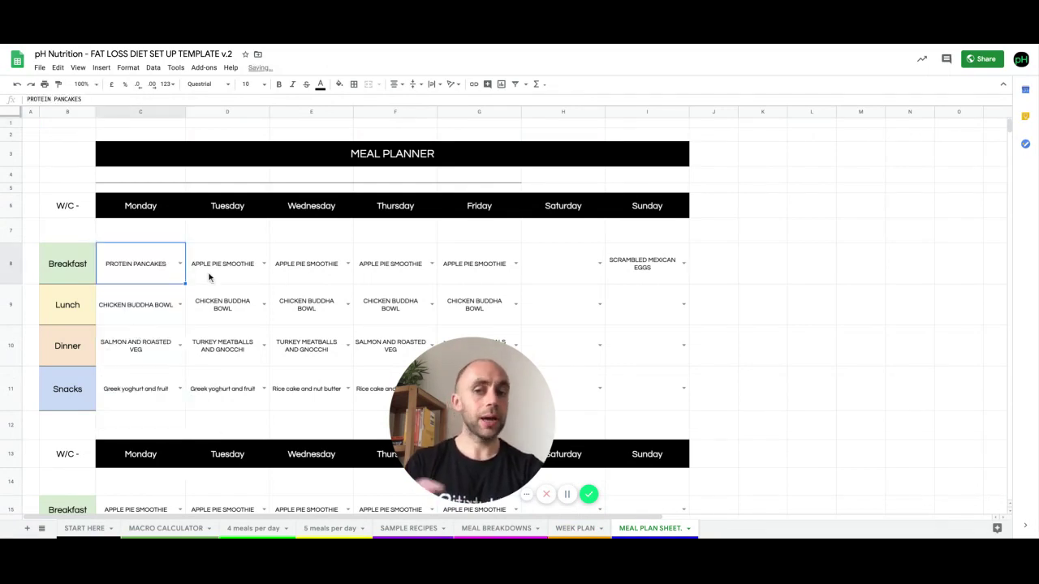
{"action": "left_click", "coordinate": [264, 263]}
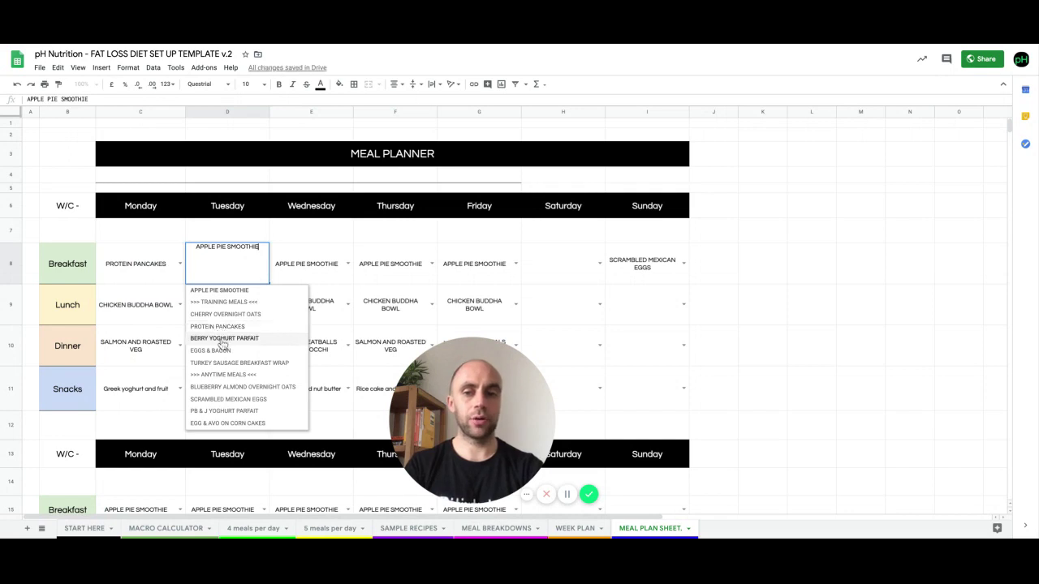
{"action": "left_click", "coordinate": [222, 338]}
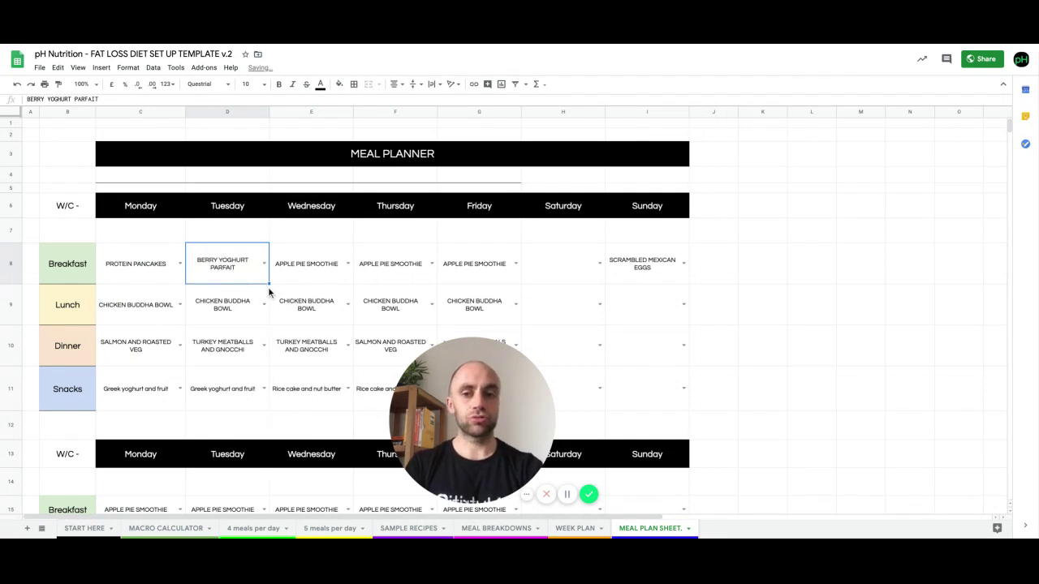
{"action": "mouse_move", "coordinate": [268, 284]}
{"action": "left_mouse_down"}
{"action": "mouse_move", "coordinate": [265, 299]}
{"action": "mouse_move", "coordinate": [270, 282]}
{"action": "left_mouse_up"}
{"action": "key", "text": "ctrl+z"}
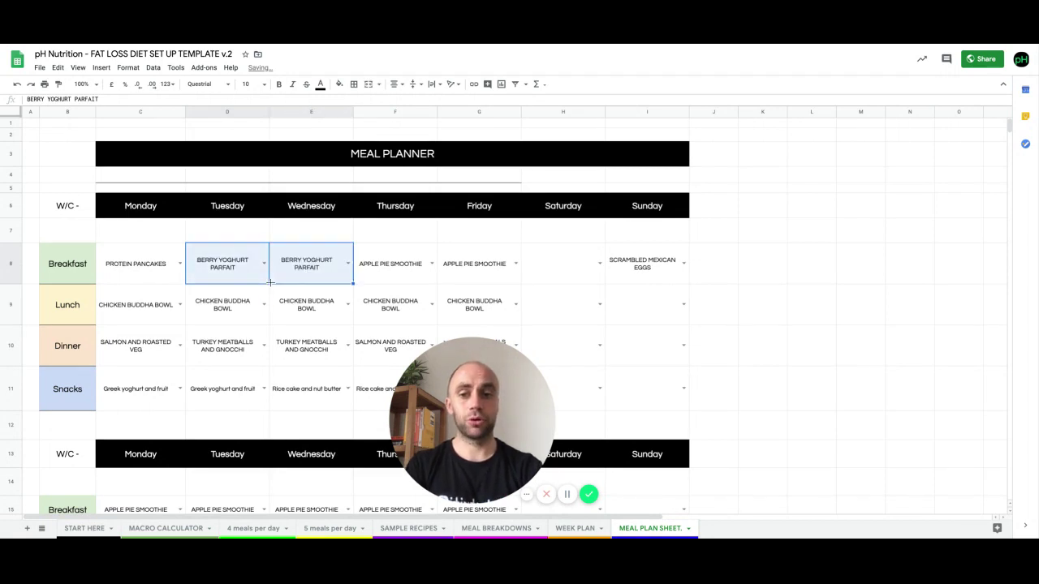